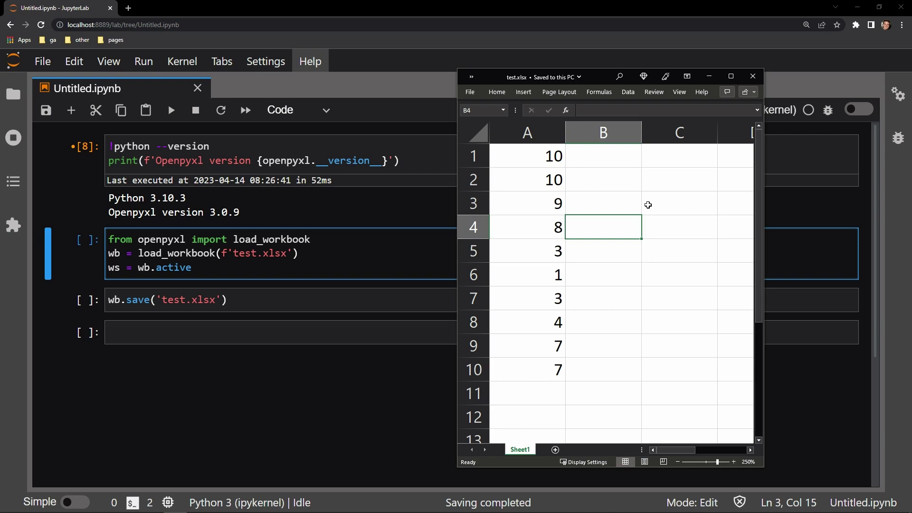
# Inspect the ten numbers in A1:A10 and the still-empty column B in Excel
pyautogui.moveTo(549, 156); pyautogui.dragTo(553, 368)
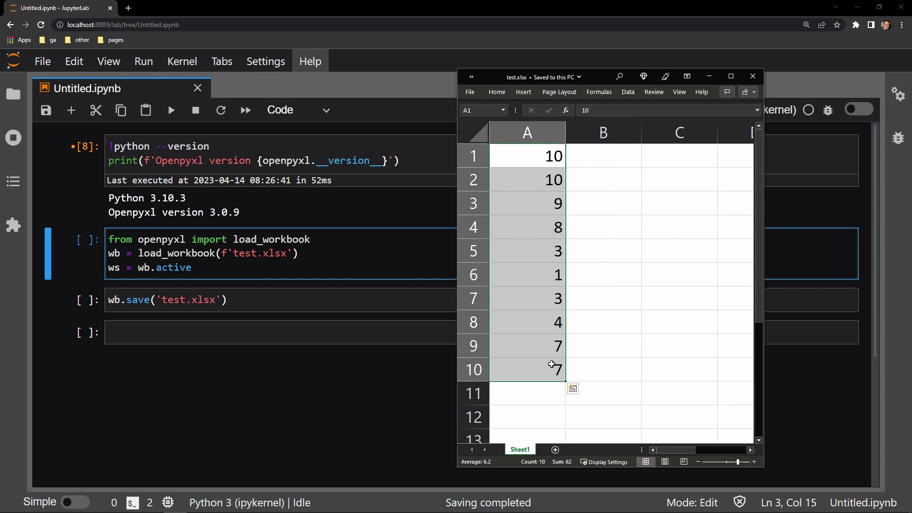
pyautogui.click(602, 133)
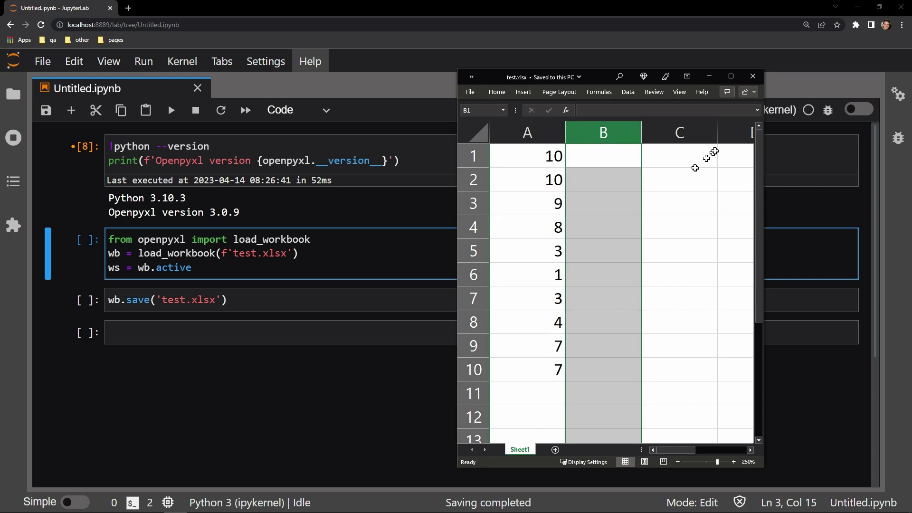
# Close the Excel workbook and run the load_workbook cell that loads test.xlsx's active sheet
pyautogui.click(753, 76)
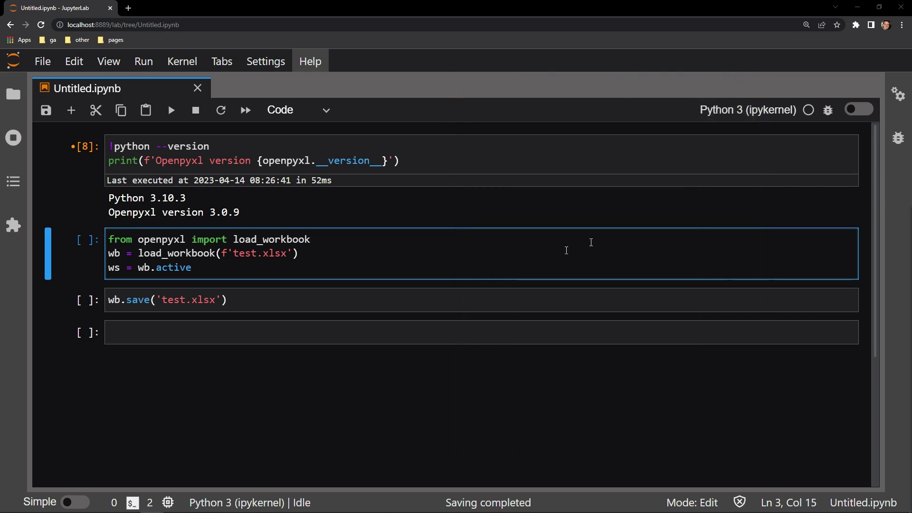
pyautogui.click(563, 254)
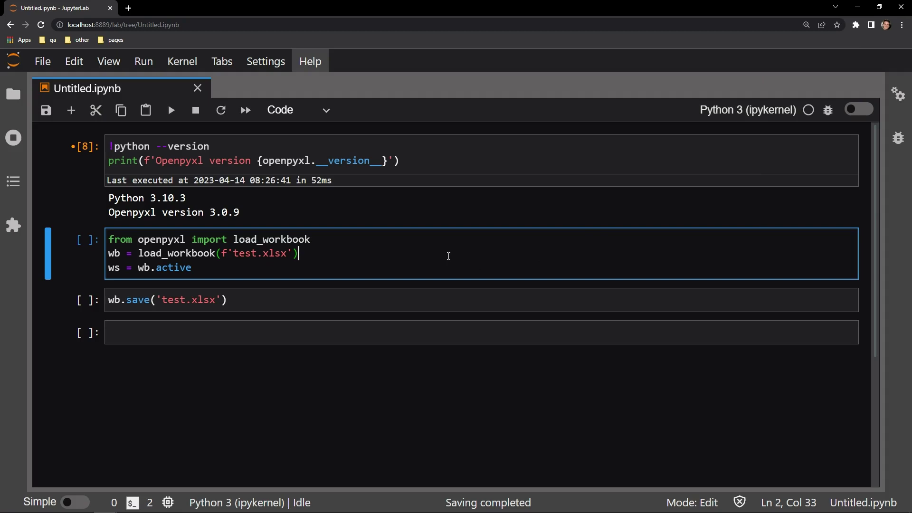
pyautogui.hotkey('shift', 'Return')
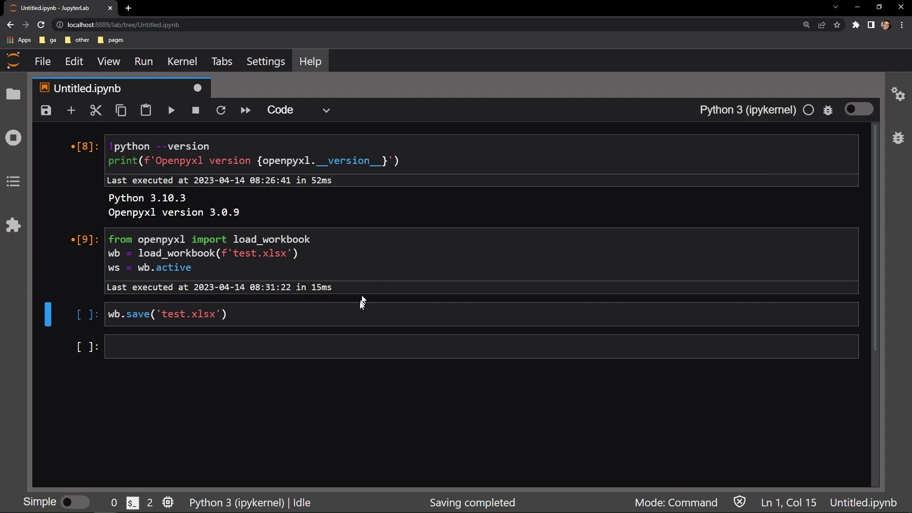
pyautogui.click(358, 315)
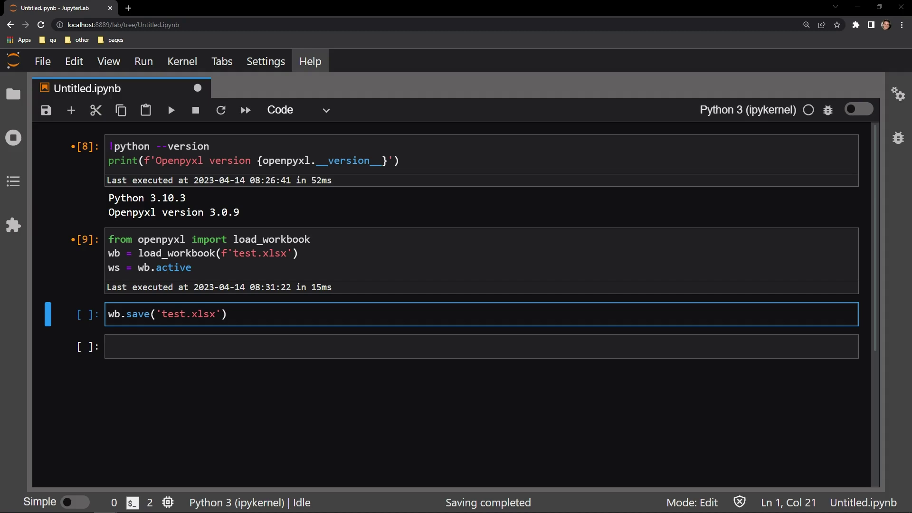
# Paste and run the B2–B7 code for Sum, Avg, Count labels and A1:A10 formulas, then run wb.save
pyautogui.click(275, 349)
pyautogui.write("ws['B2'] = 'Sum' ws['B3'] = '=SUM(A1:A10)' ws['B4'] = 'Avg' ws['B5'] = '=AVERAGE(A1:A10)' ws['B6'] = 'Count' ws['B7'] = '=COUNT(A1:A10)'")
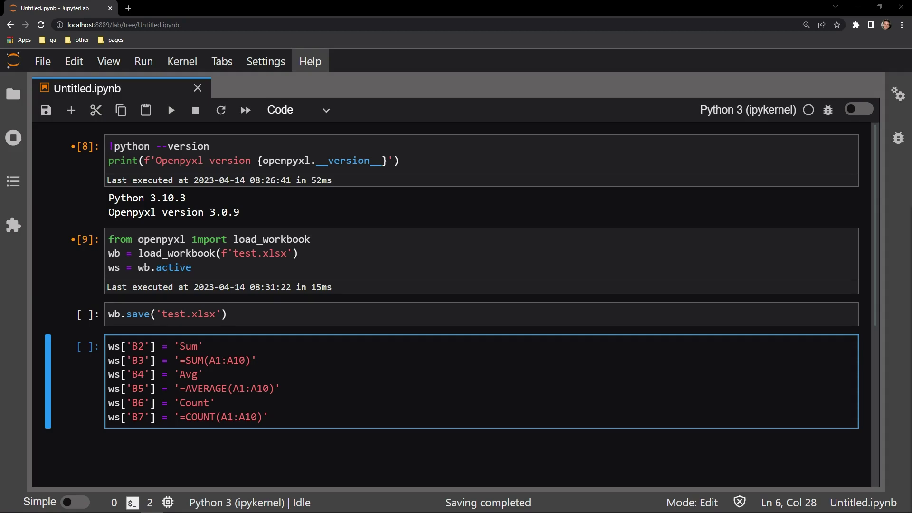
pyautogui.click(169, 375)
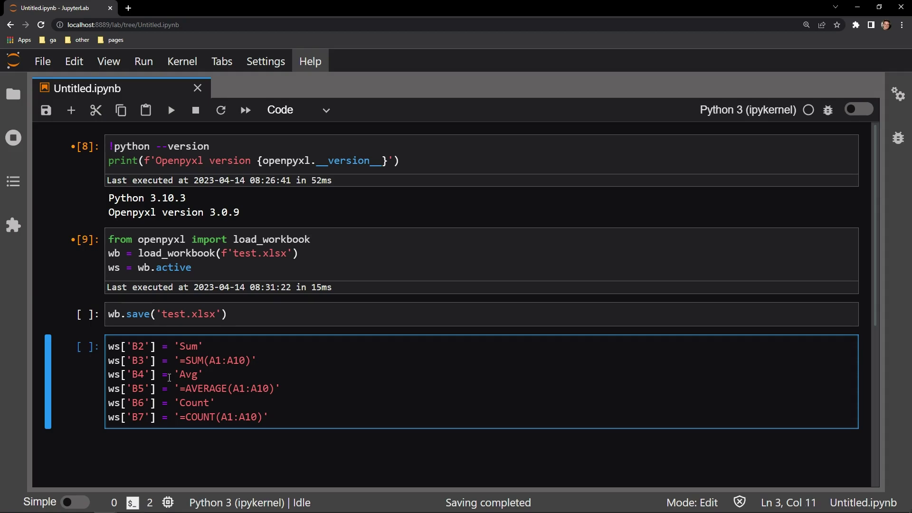
pyautogui.hotkey('shift', 'Return')
pyautogui.click(192, 315)
pyautogui.hotkey('shift', 'Return')
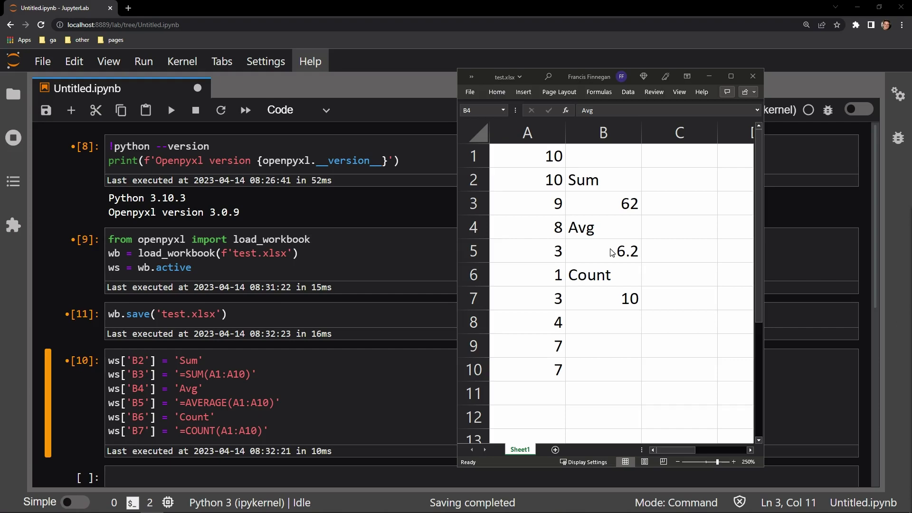
pyautogui.click(602, 230)
pyautogui.click(609, 207)
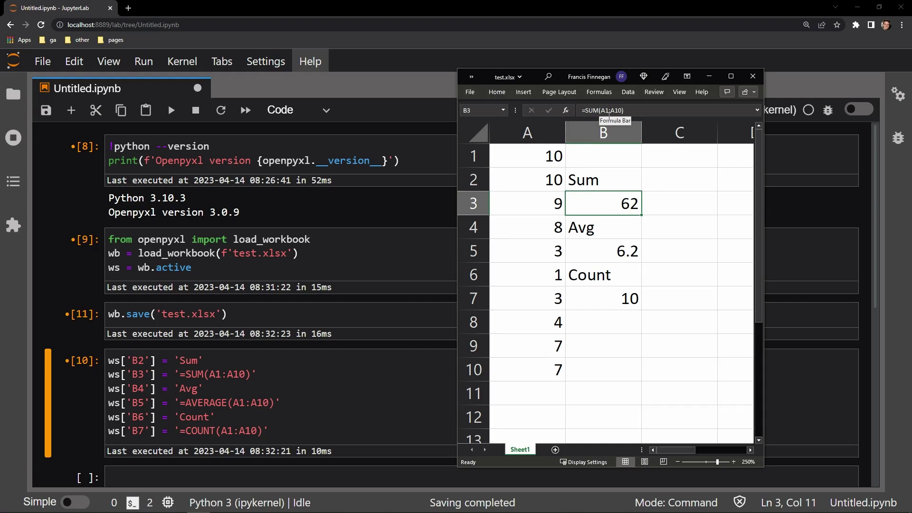
pyautogui.click(543, 128)
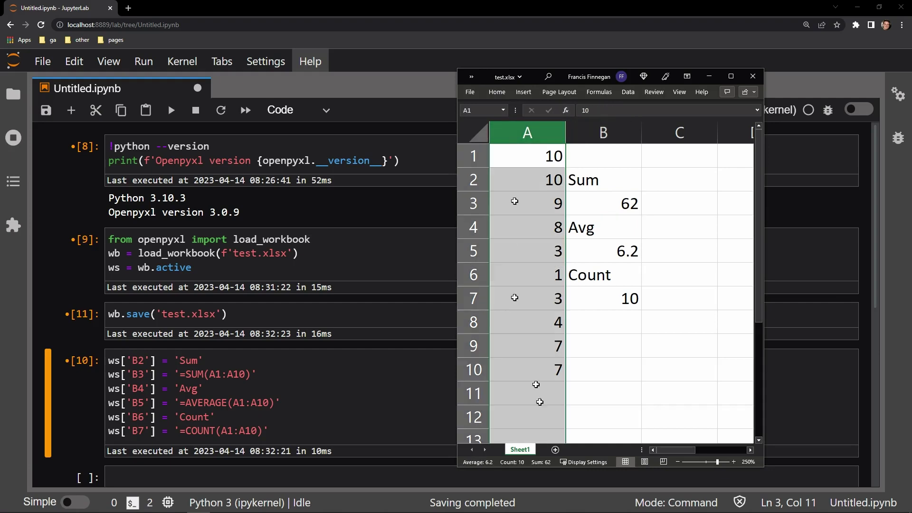